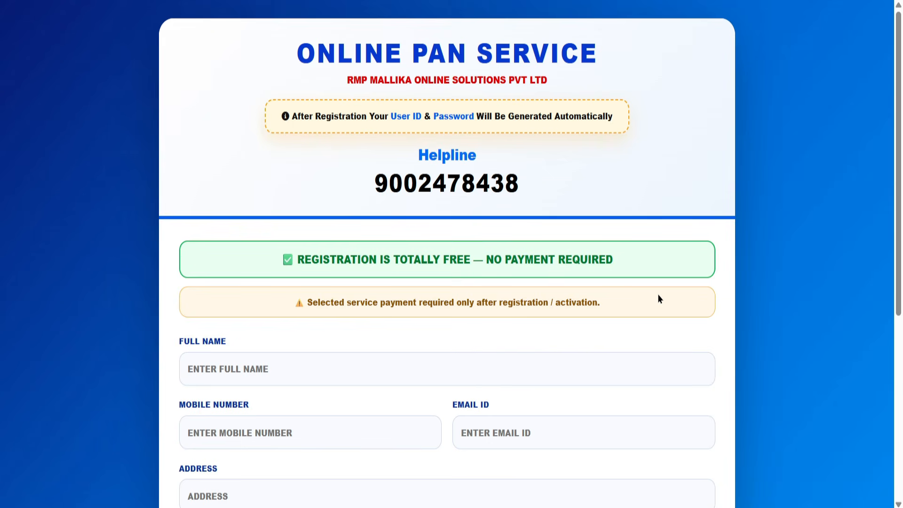
# Examine the free-registration notice, the helpline, and the name, mobile number and address fields of the registration form.
pyautogui.moveTo(286, 260); pyautogui.dragTo(602, 262)
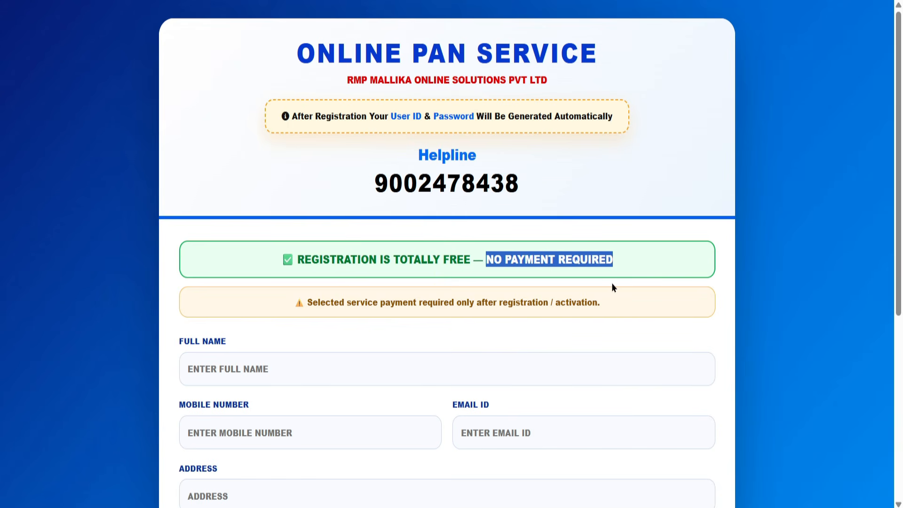
pyautogui.moveTo(373, 182); pyautogui.dragTo(535, 185)
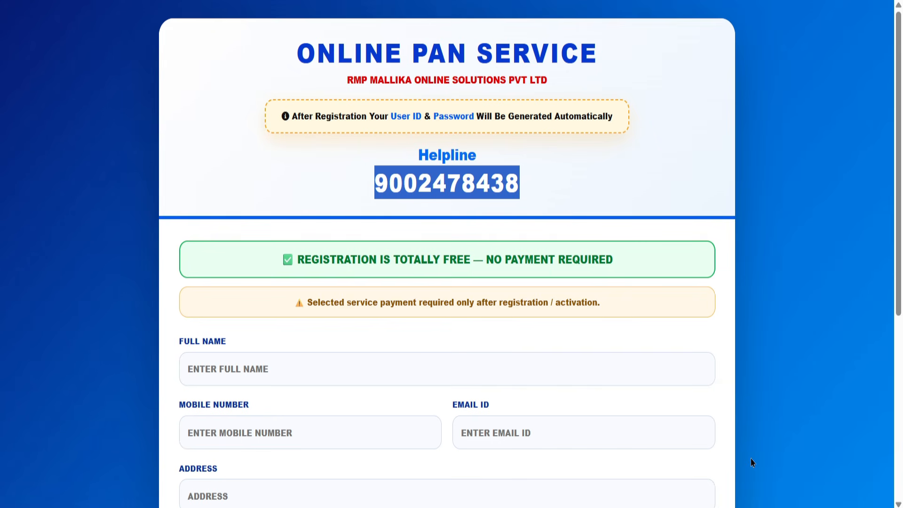
pyautogui.scroll(-6, 756, 445)
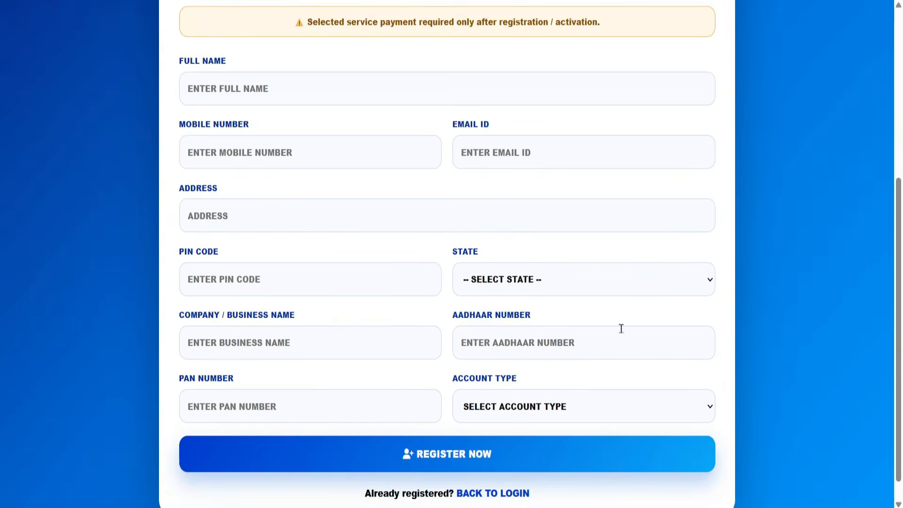
pyautogui.click(186, 87)
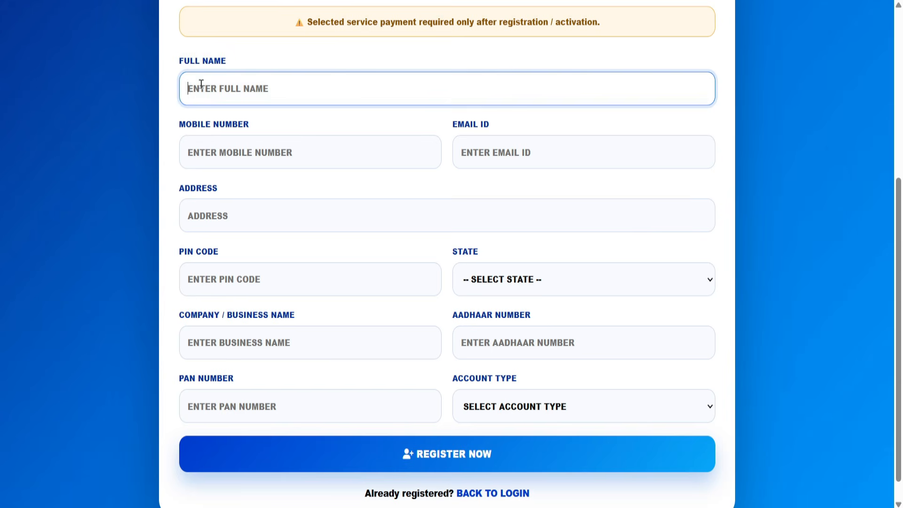
pyautogui.moveTo(186, 129); pyautogui.dragTo(237, 127)
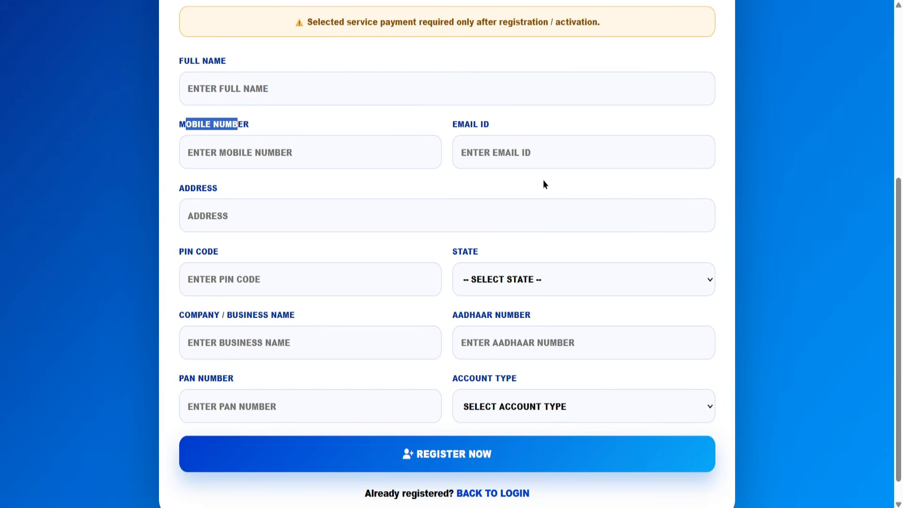
pyautogui.scroll(-1, 542, 183)
pyautogui.moveTo(178, 168); pyautogui.dragTo(230, 169)
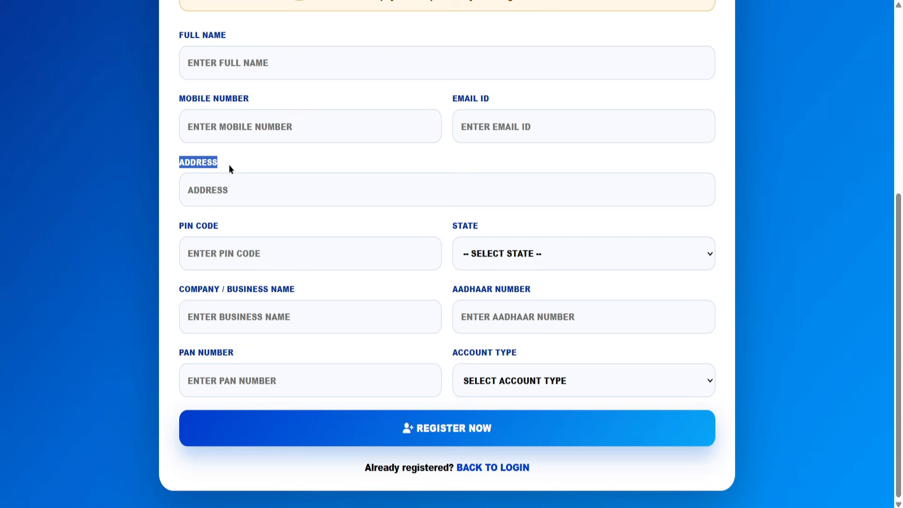
pyautogui.click(186, 190)
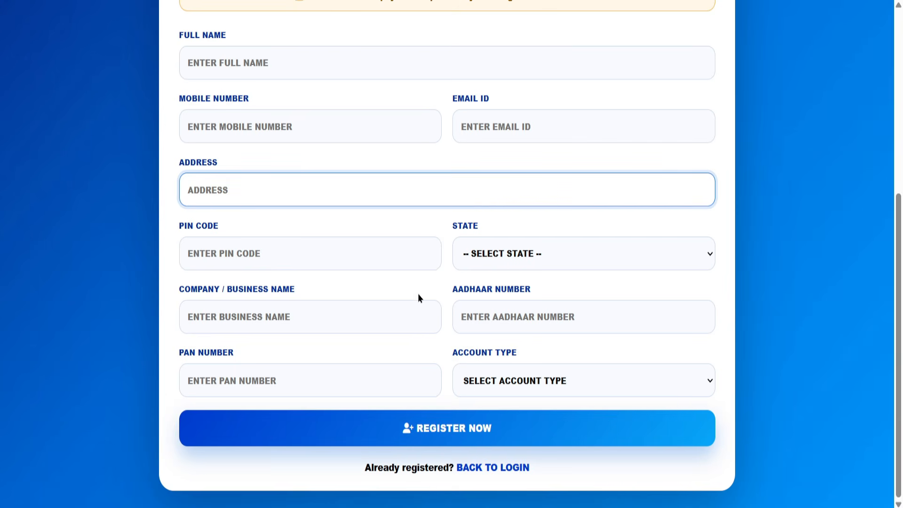
# Set the state to WEST BENGAL in the registration form.
pyautogui.click(504, 255)
pyautogui.scroll(-5, 512, 202)
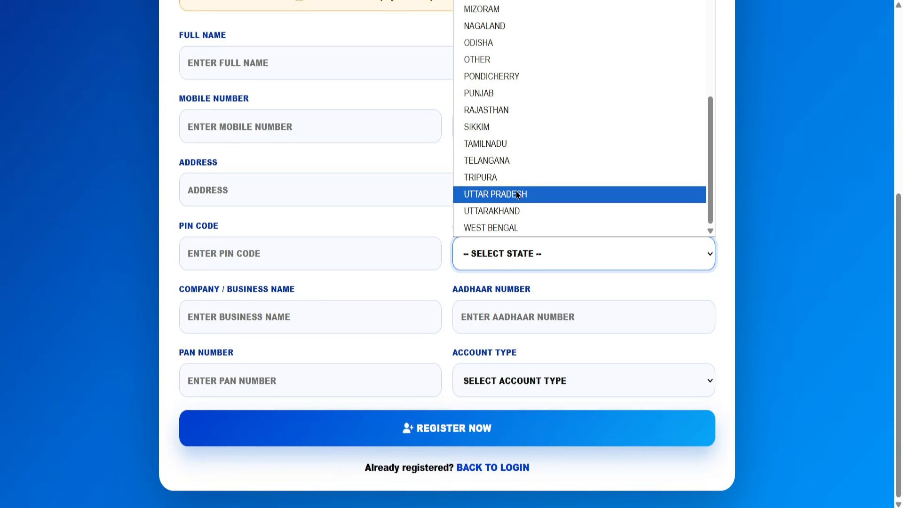
pyautogui.click(512, 227)
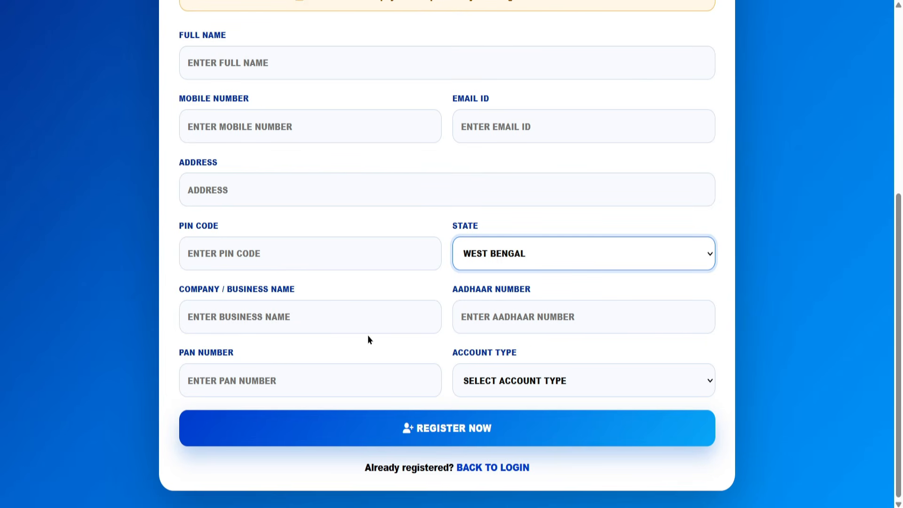
# Set the account type to RETAILER and submit the registration form.
pyautogui.click(537, 386)
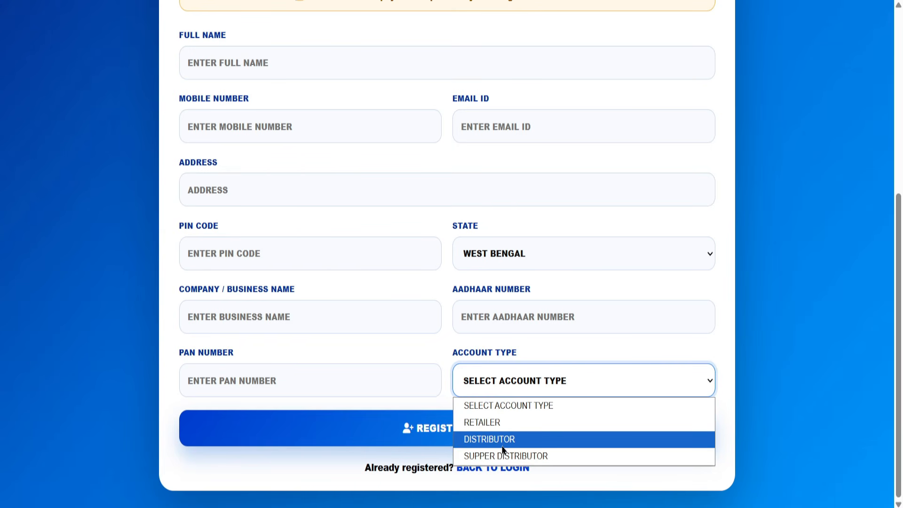
pyautogui.click(442, 407)
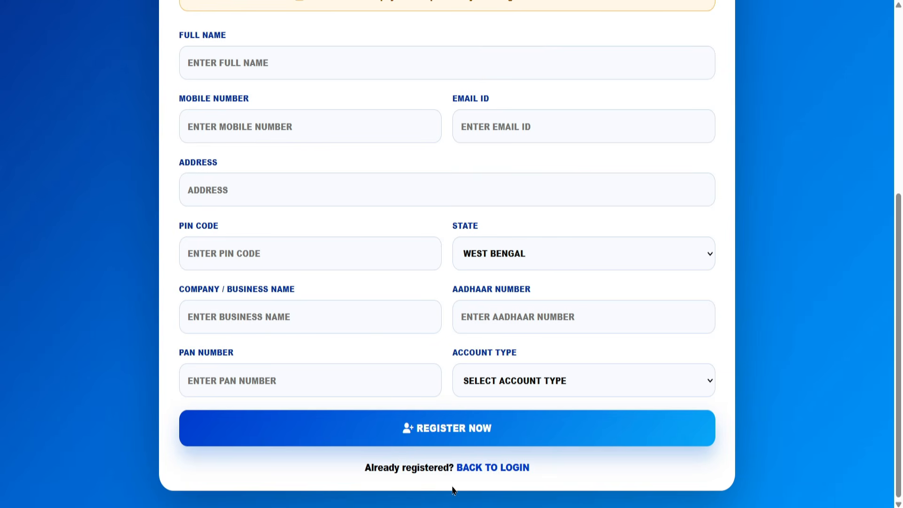
pyautogui.click(506, 379)
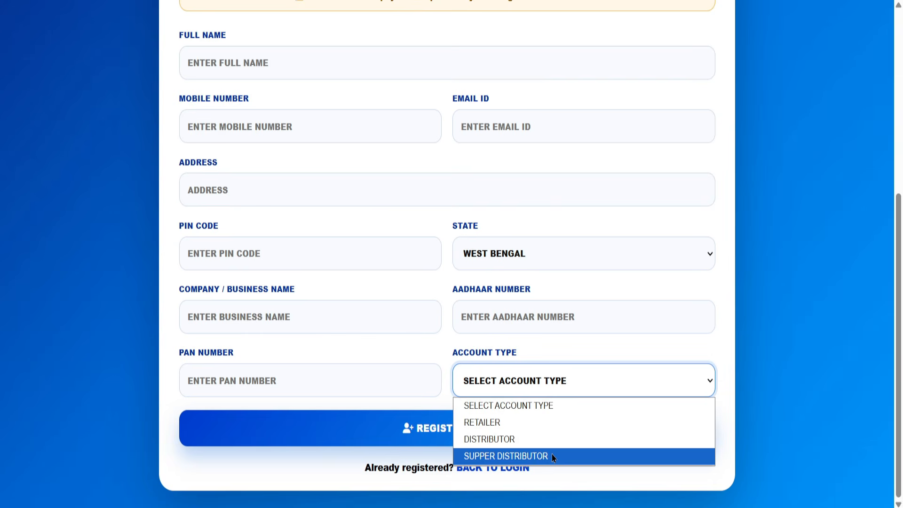
pyautogui.click(552, 190)
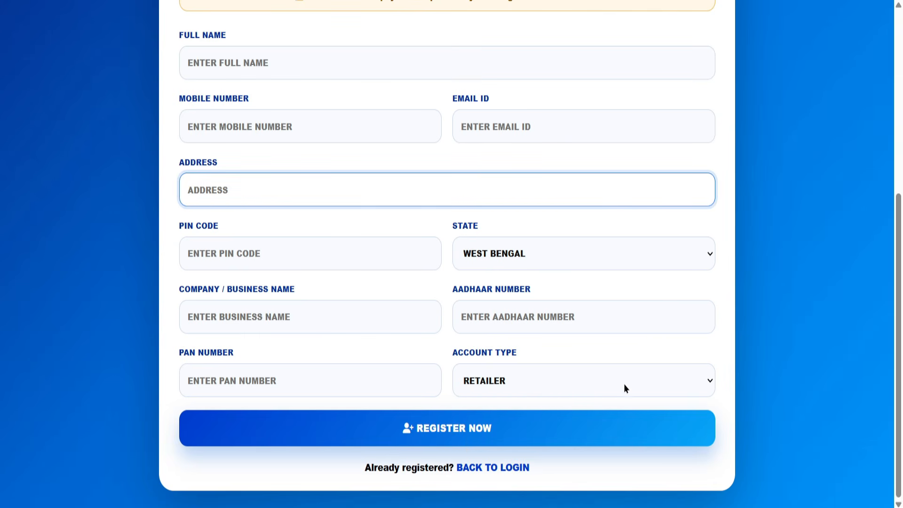
pyautogui.click(513, 384)
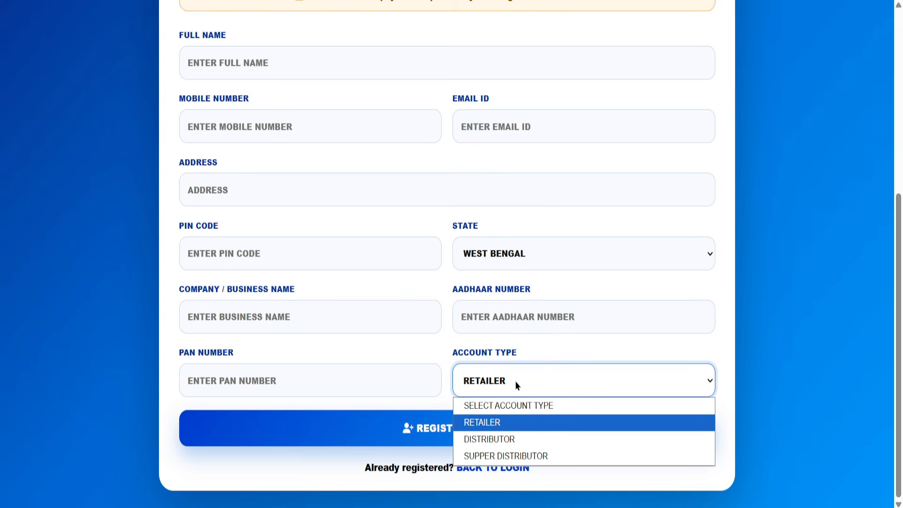
pyautogui.click(492, 422)
pyautogui.click(512, 384)
pyautogui.click(434, 347)
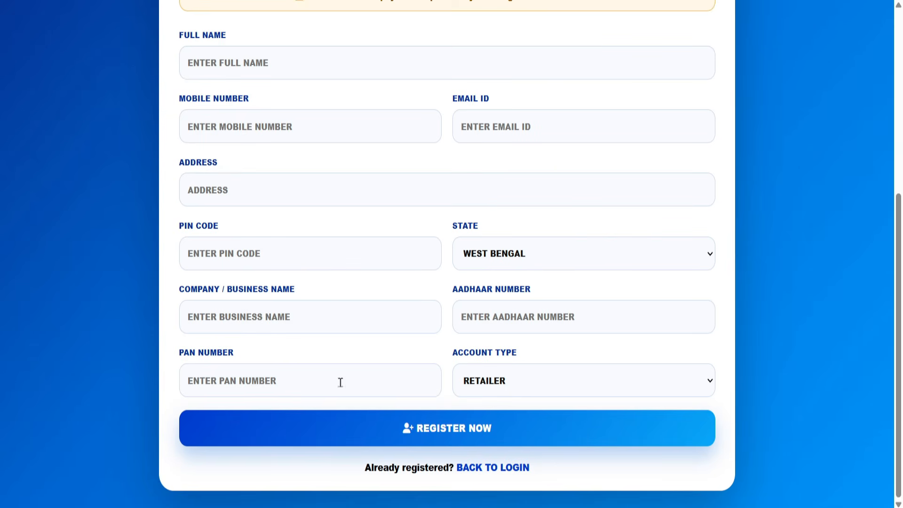
pyautogui.scroll(2, 445, 368)
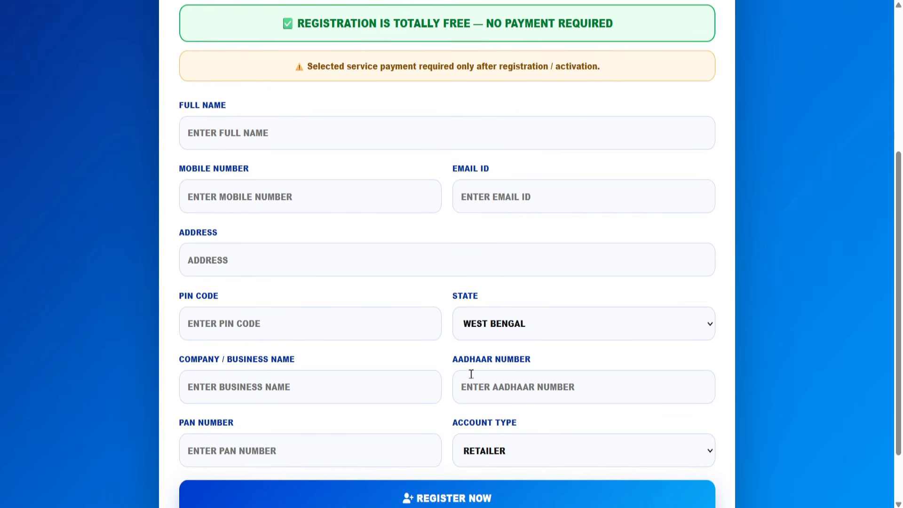
pyautogui.click(493, 497)
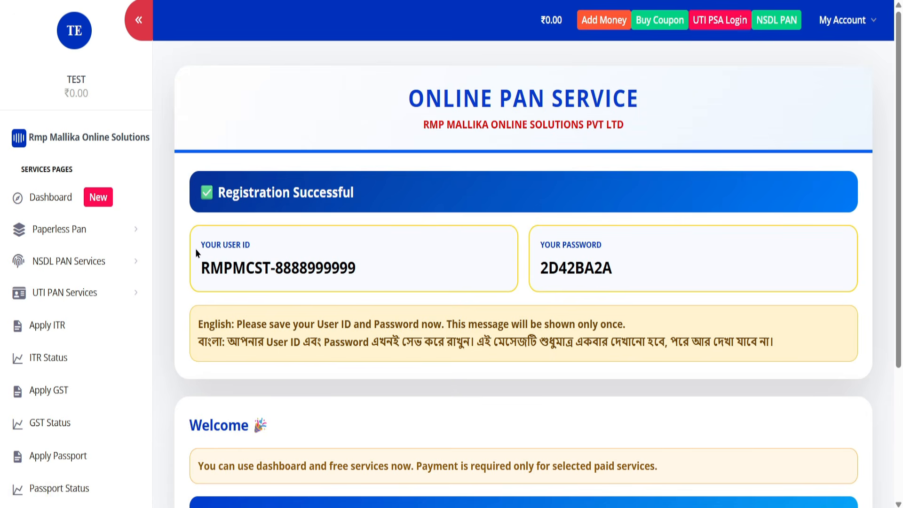
# Review the generated user ID, password and the notice to save them, and go to the dashboard.
pyautogui.moveTo(196, 250); pyautogui.dragTo(242, 246)
pyautogui.moveTo(216, 283); pyautogui.dragTo(375, 294)
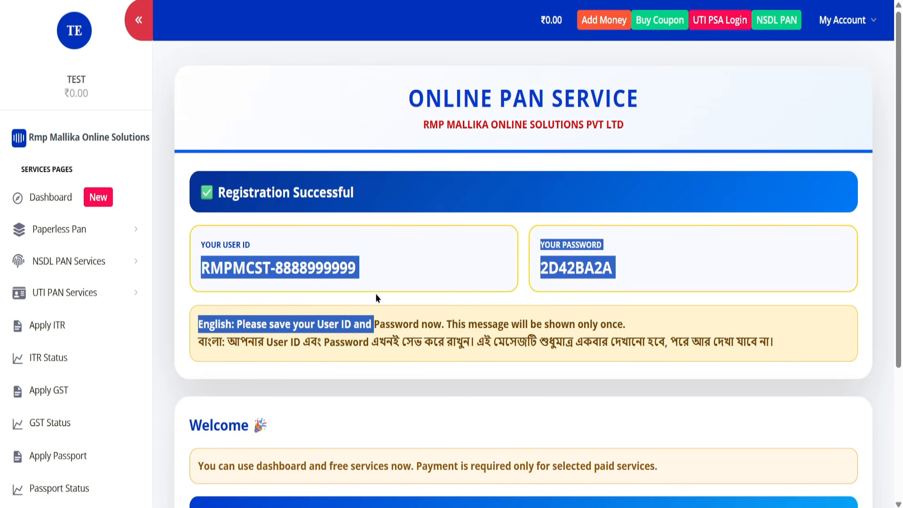
pyautogui.click(375, 293)
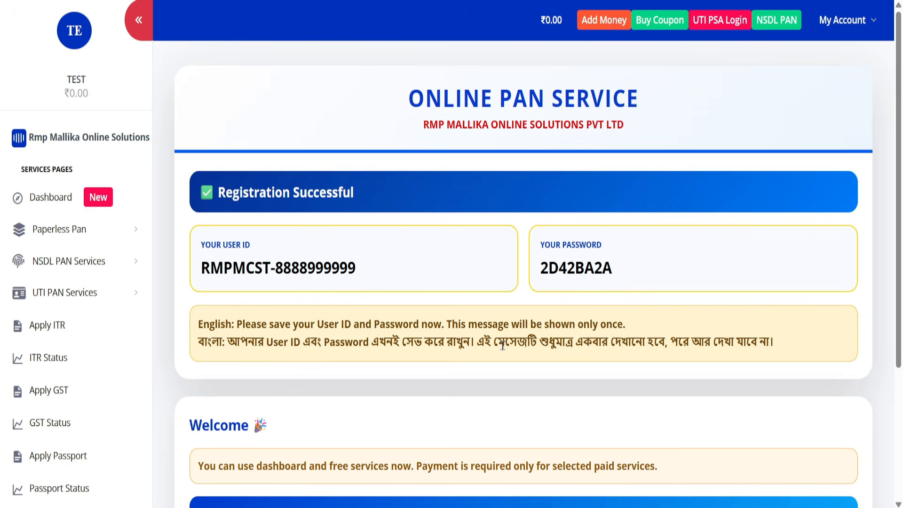
pyautogui.moveTo(480, 346); pyautogui.dragTo(765, 338)
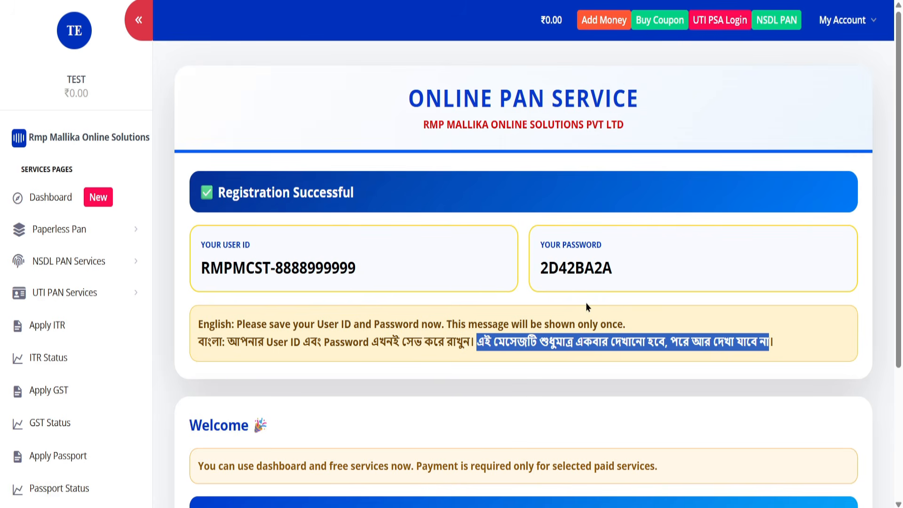
pyautogui.click(520, 291)
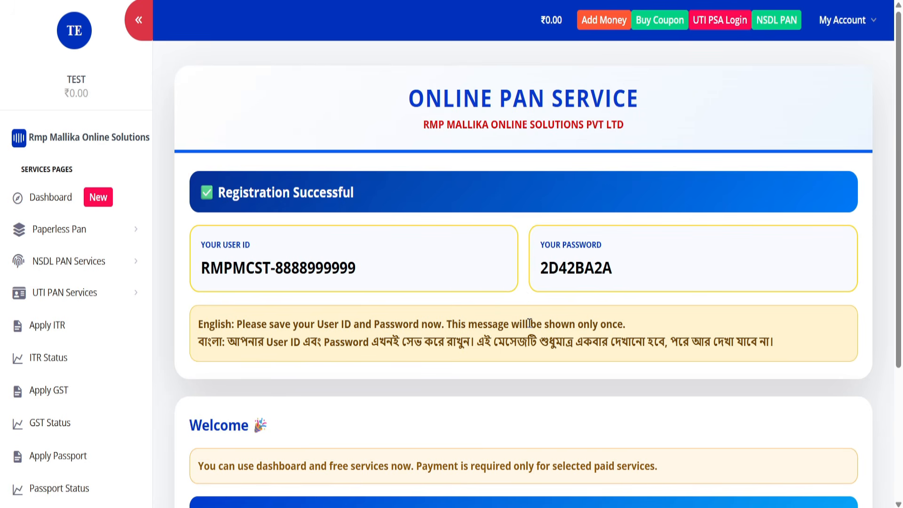
pyautogui.scroll(-4, 530, 323)
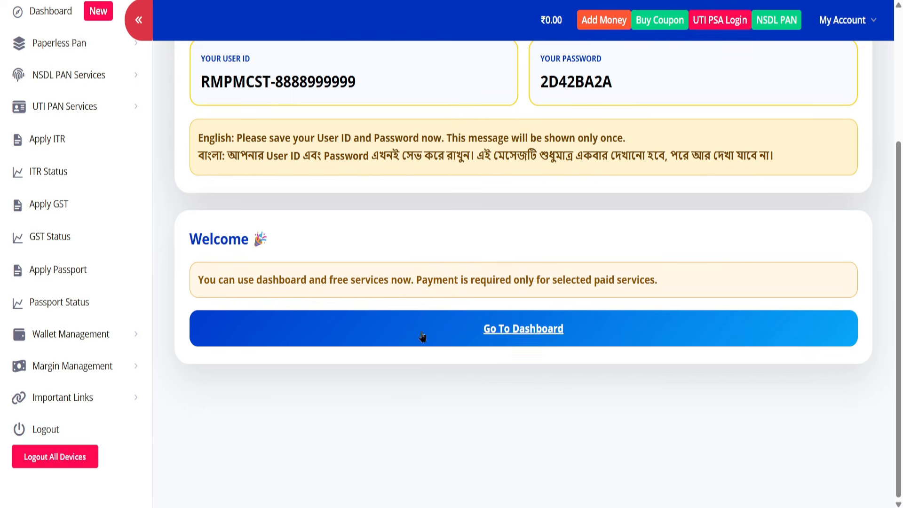
pyautogui.click(535, 332)
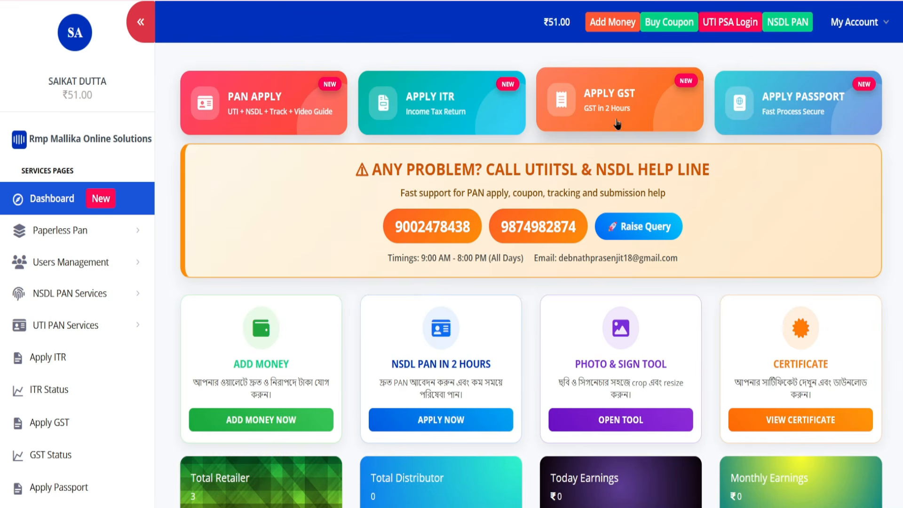
# Open the GST application to check the registration charge, and return to the dashboard.
pyautogui.click(602, 100)
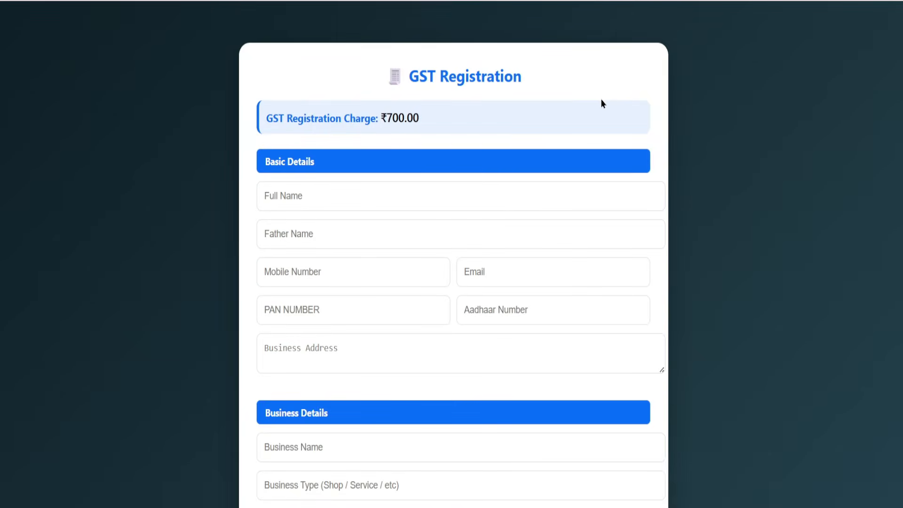
pyautogui.moveTo(263, 121); pyautogui.dragTo(418, 133)
pyautogui.click(421, 130)
pyautogui.hotkey('alt', 'Left')
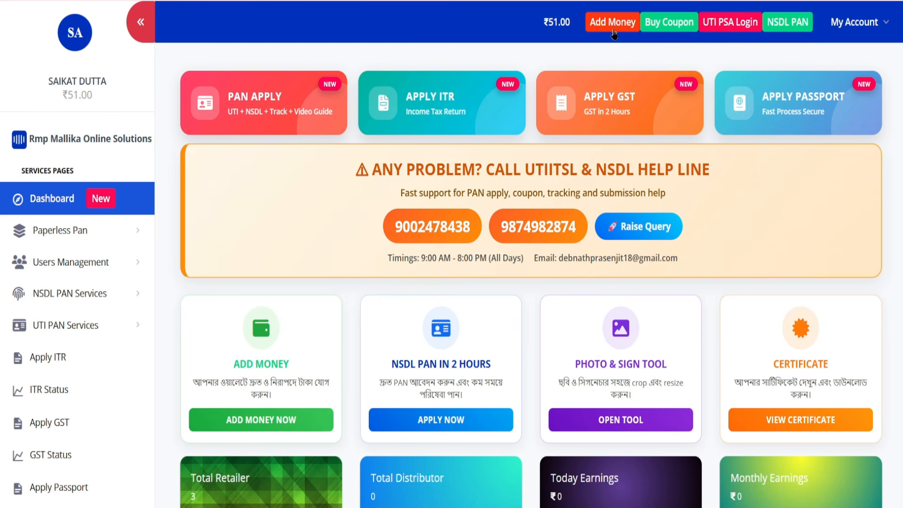
# Request a wallet top-up of 700 rupees and proceed to the payment page.
pyautogui.click(614, 29)
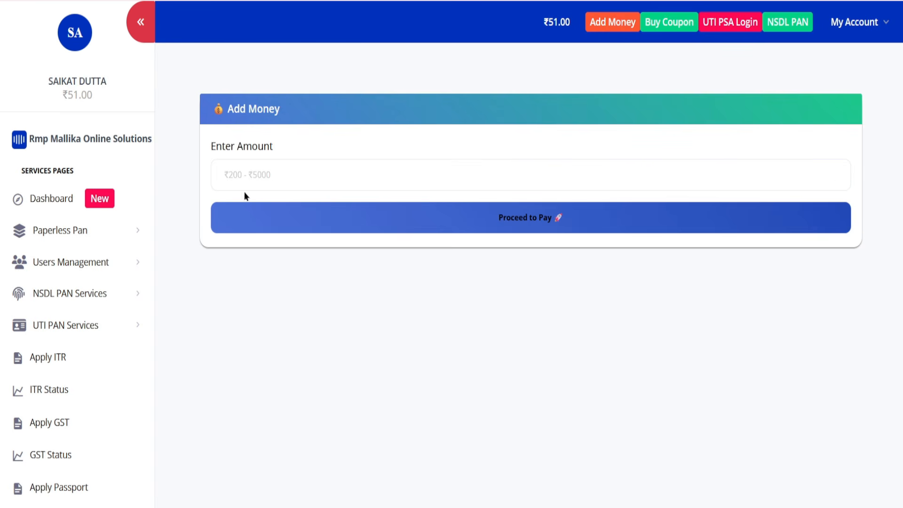
pyautogui.click(282, 186)
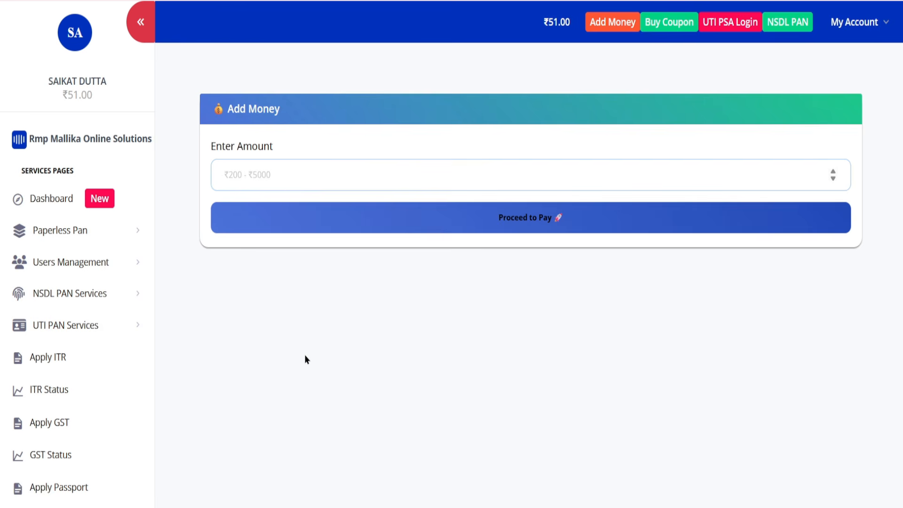
pyautogui.write('700')
pyautogui.click(571, 223)
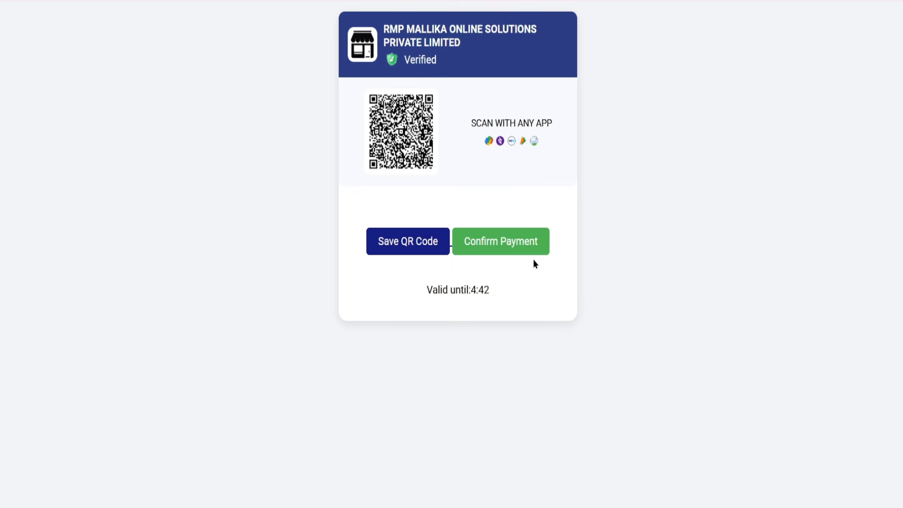
# Confirm the QR payment, submit the UTR number dialog and acknowledge the payment message.
pyautogui.click(506, 248)
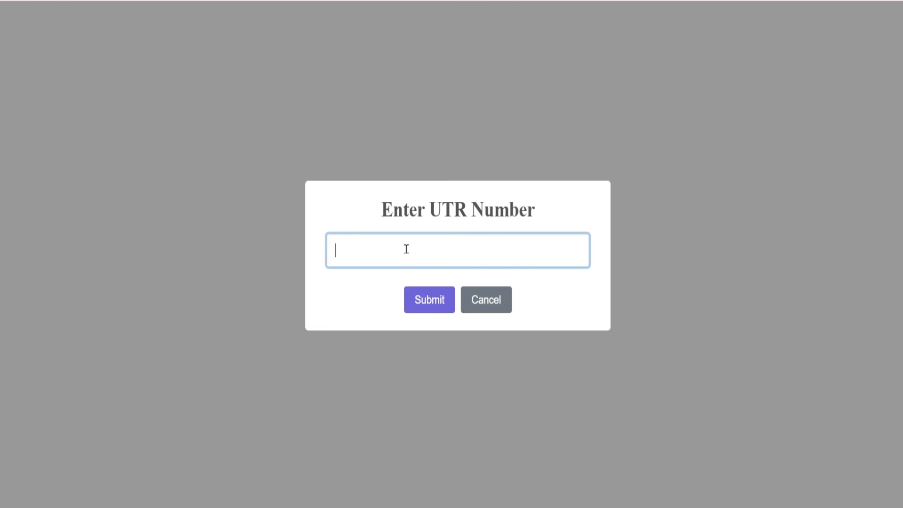
pyautogui.press('Return')
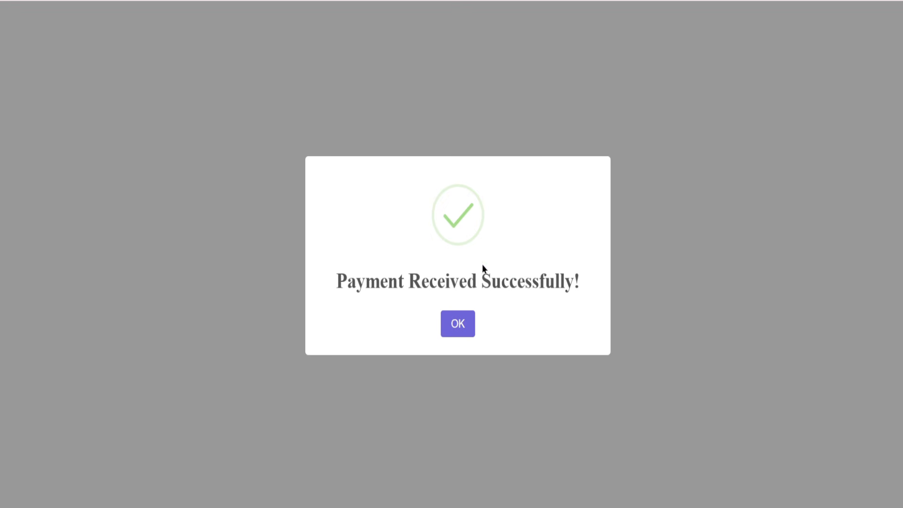
pyautogui.click(462, 335)
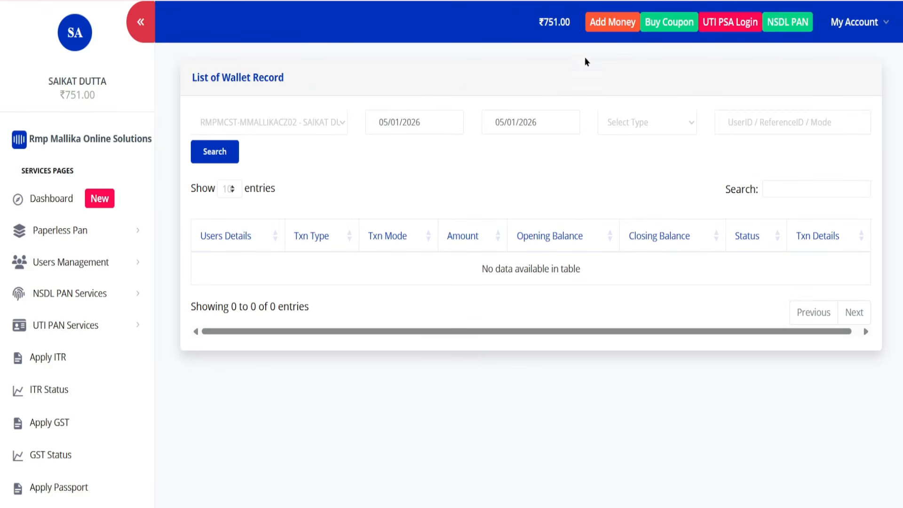
# Open the GST registration form from the dashboard and look through its basic, business, bank and document upload sections.
pyautogui.click(50, 212)
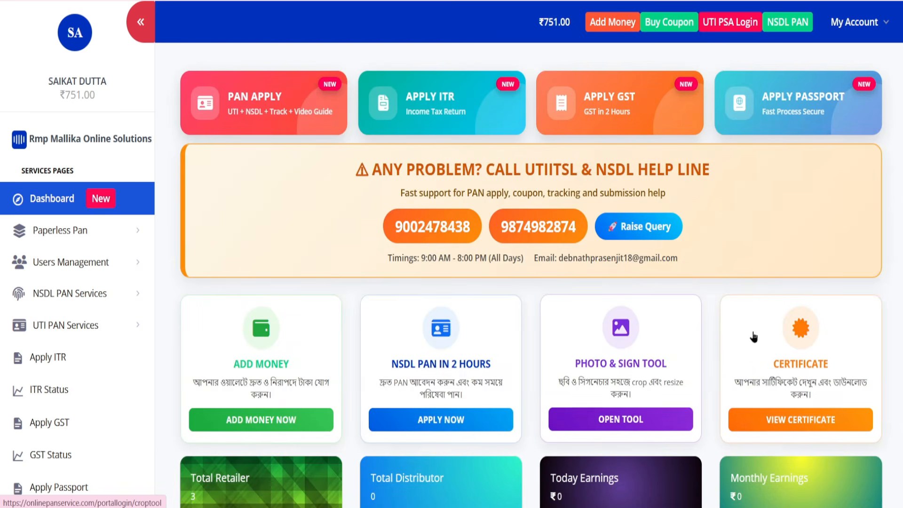
pyautogui.click(613, 119)
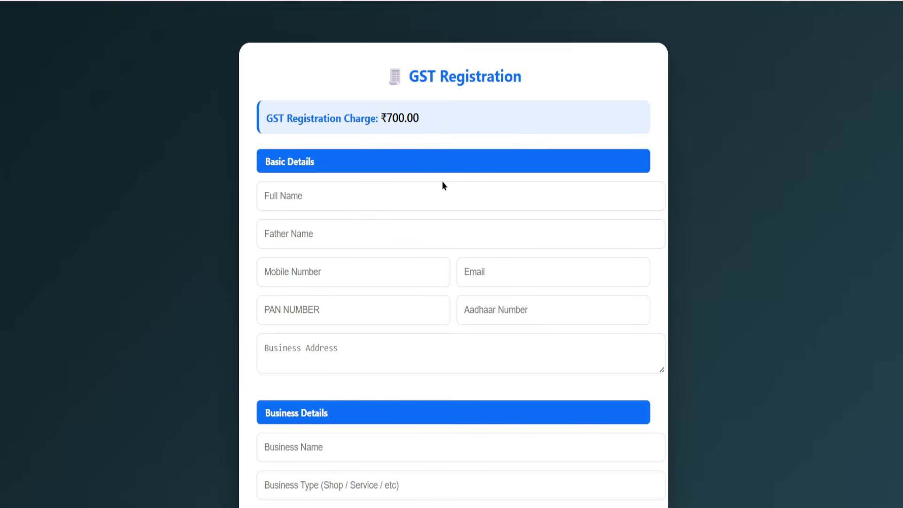
pyautogui.scroll(-5, 502, 220)
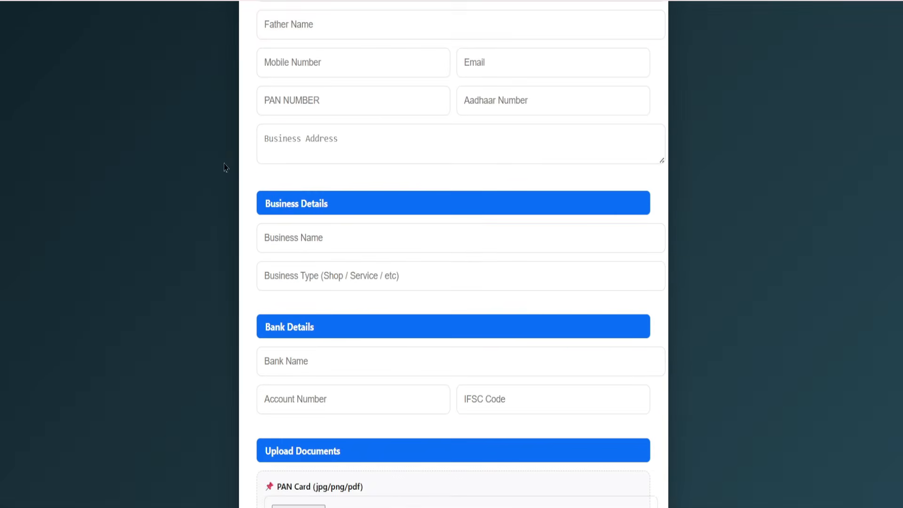
pyautogui.scroll(-10, 503, 202)
pyautogui.scroll(15, 504, 202)
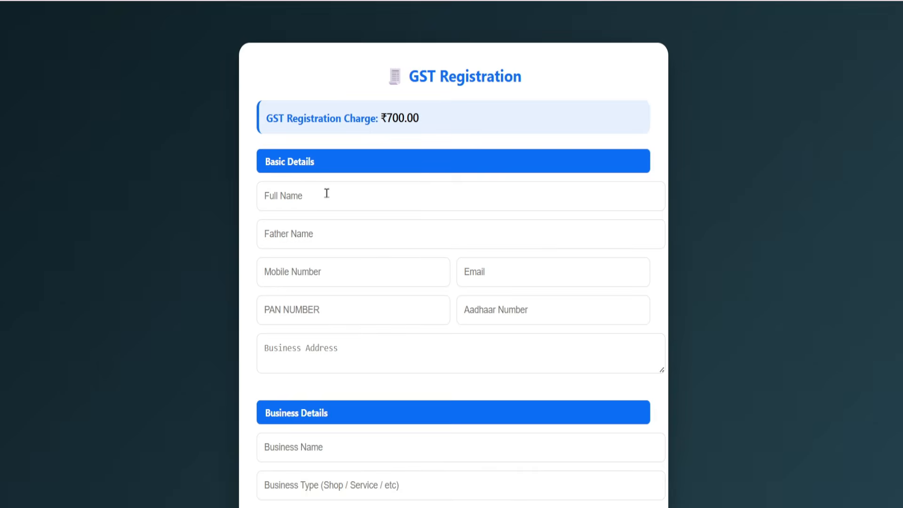
# Examine the GST registration form's applicant, business and bank fields, its required and optional document uploads, and the declaration.
pyautogui.scroll(-2, 324, 188)
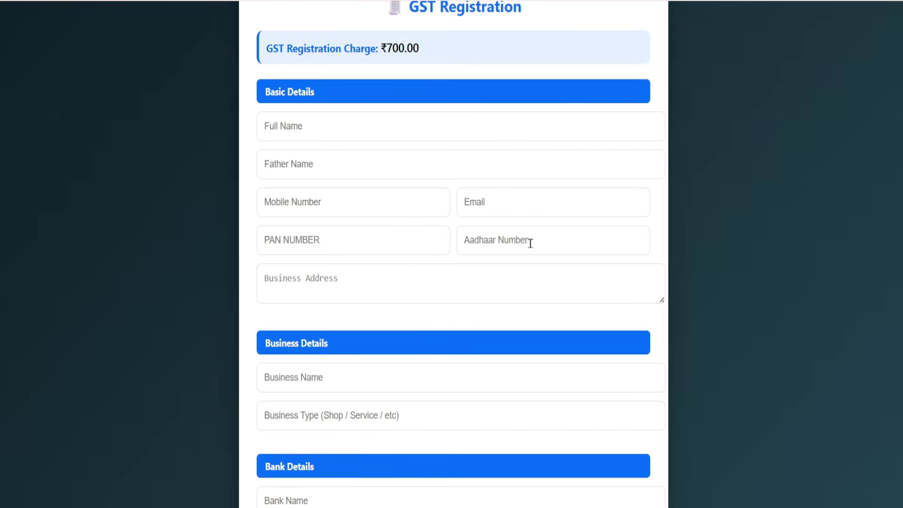
pyautogui.scroll(-3, 517, 242)
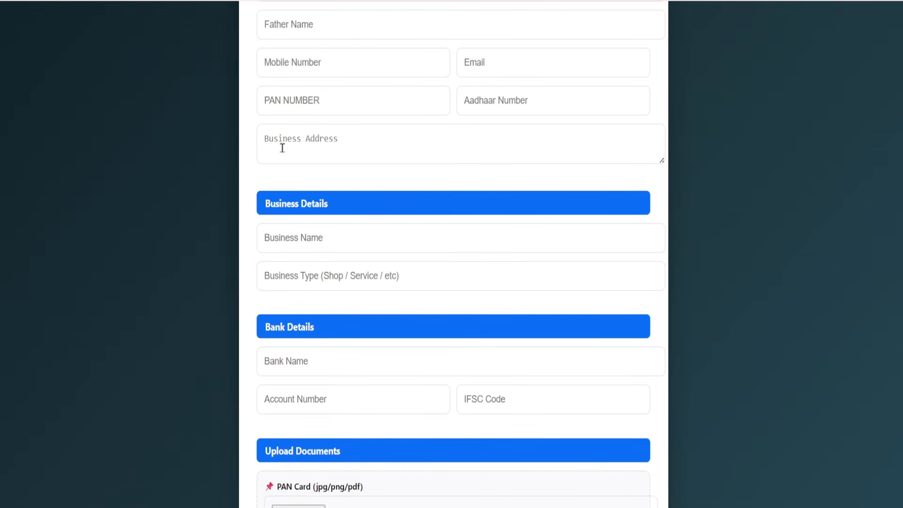
pyautogui.scroll(-2, 355, 147)
pyautogui.scroll(-1, 359, 145)
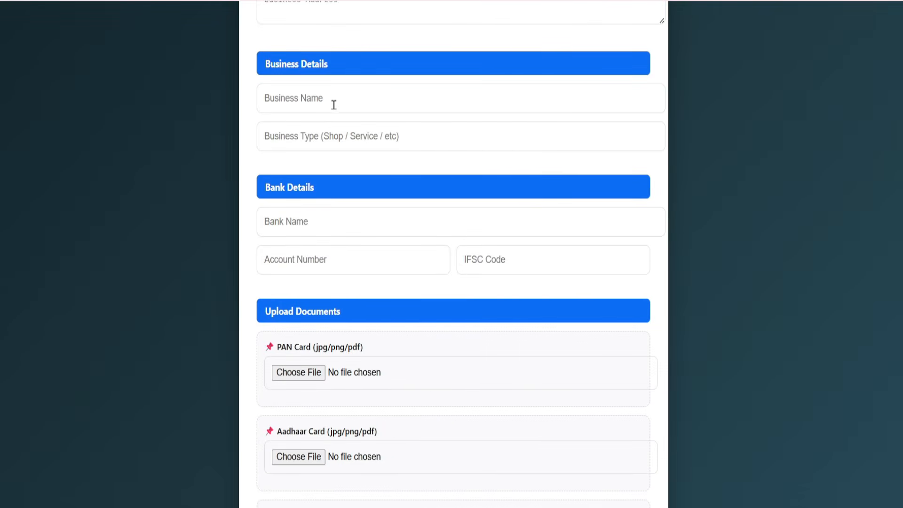
pyautogui.click(289, 136)
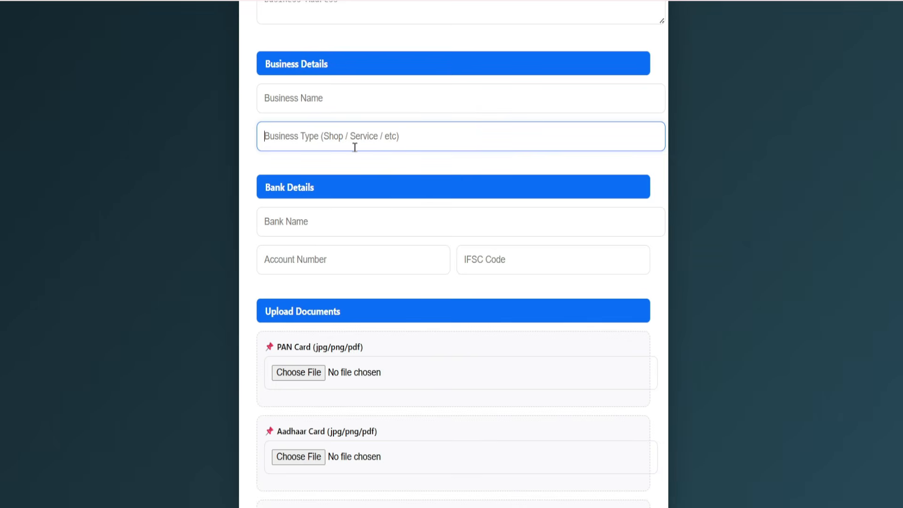
pyautogui.scroll(-3, 358, 162)
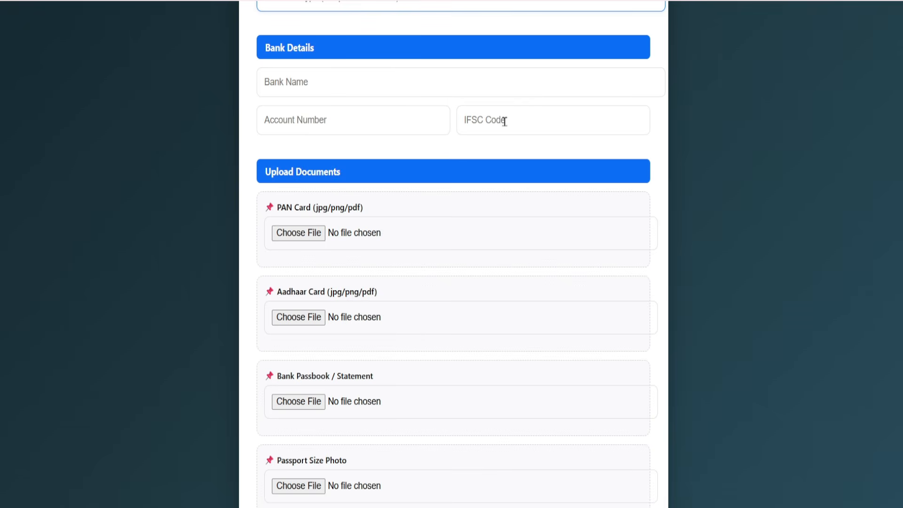
pyautogui.scroll(-3, 501, 122)
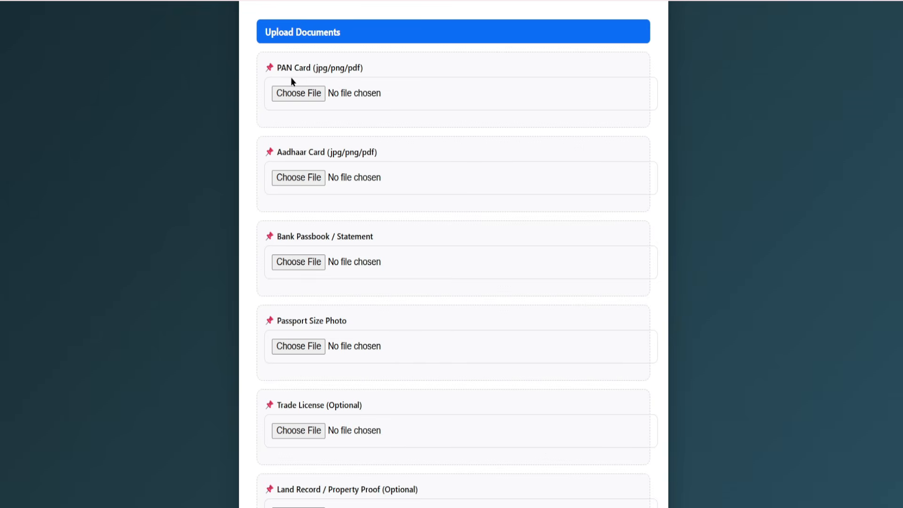
pyautogui.scroll(-2, 403, 100)
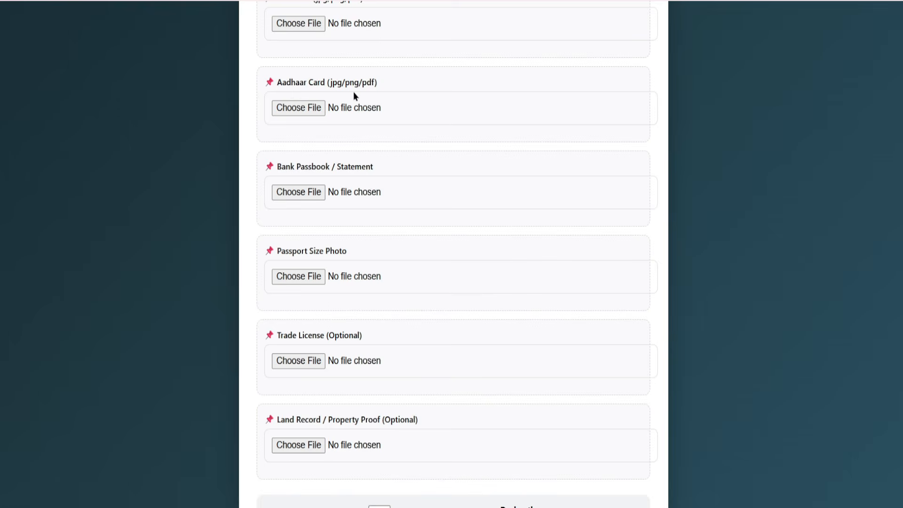
pyautogui.scroll(-2, 351, 98)
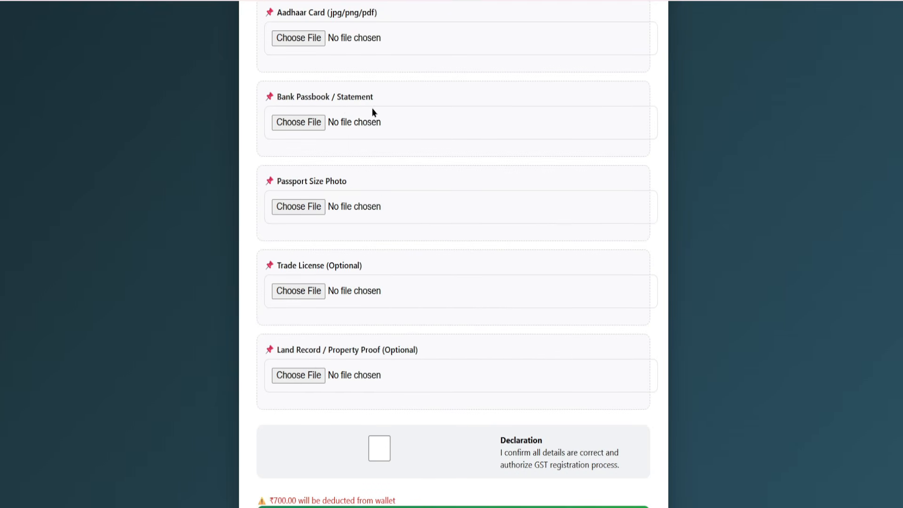
pyautogui.scroll(-2, 384, 129)
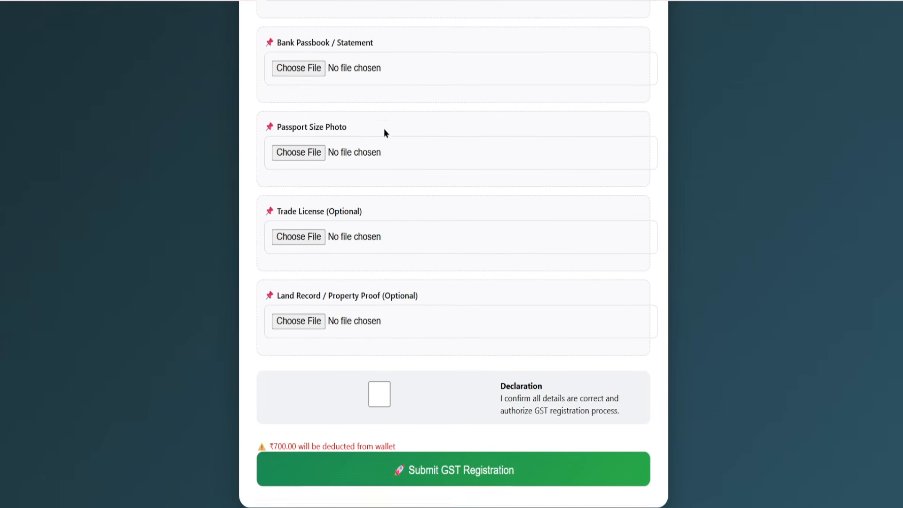
pyautogui.scroll(-1, 384, 135)
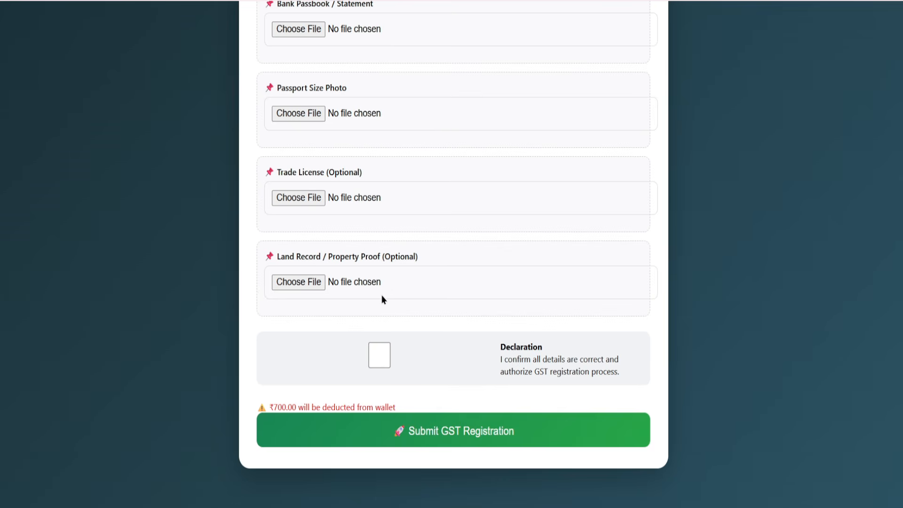
# Accept the declaration on the completed GST form, submit the registration and close the resulting dialog.
pyautogui.click(383, 363)
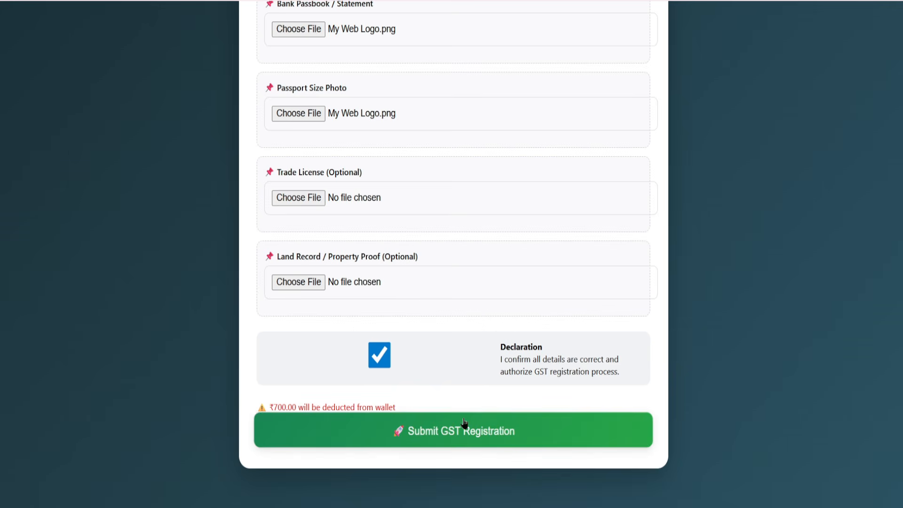
pyautogui.click(513, 441)
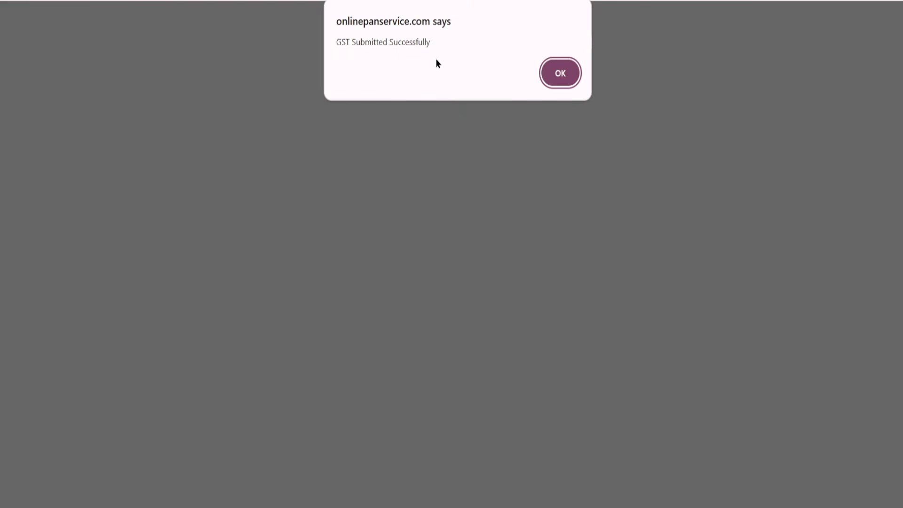
pyautogui.press('Return')
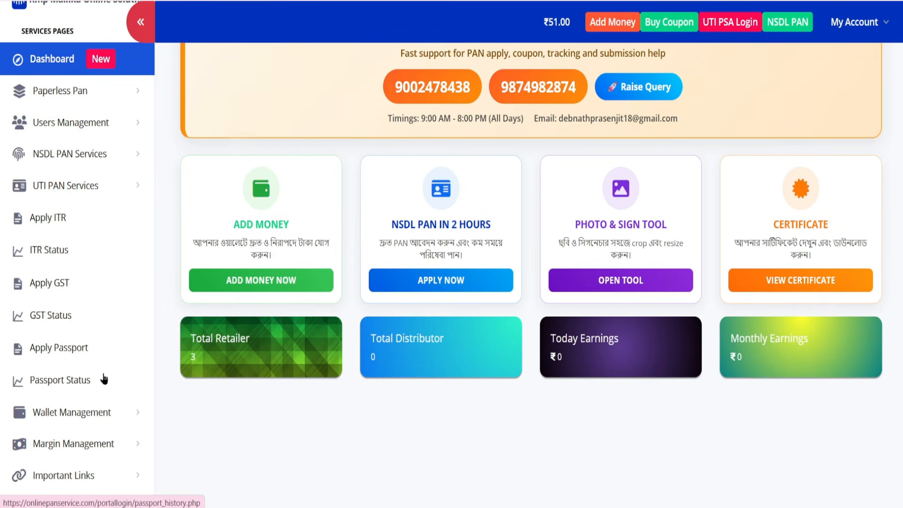
# Open the GST status page, and examine the UTIITSL and NSDL help line contacts on the dashboard.
pyautogui.click(52, 318)
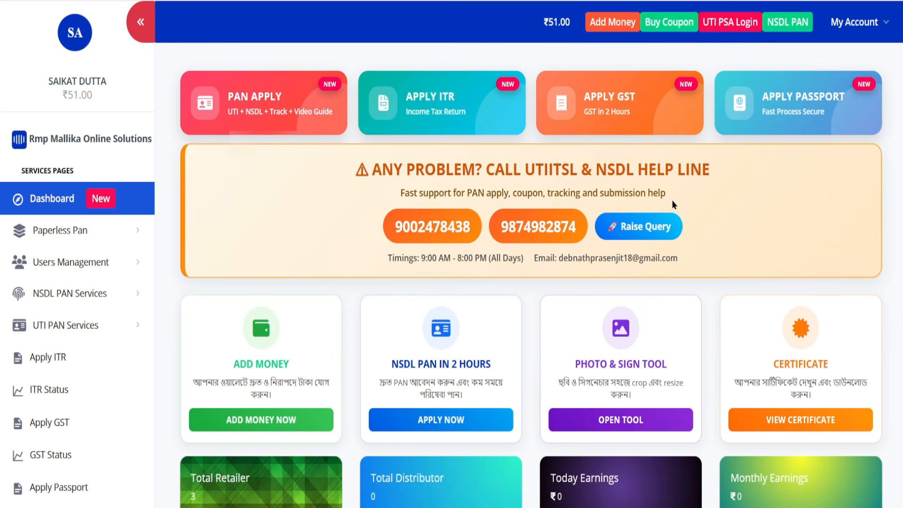
pyautogui.moveTo(588, 172); pyautogui.dragTo(713, 173)
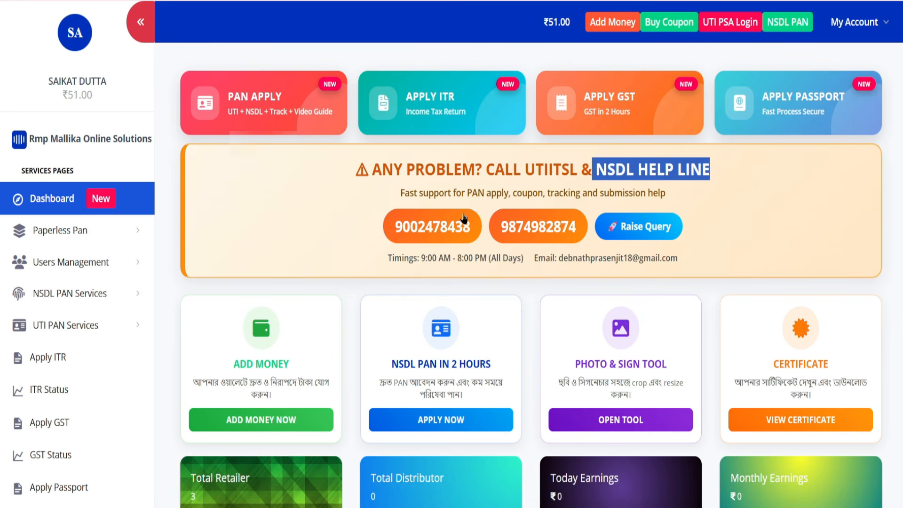
pyautogui.moveTo(395, 226); pyautogui.dragTo(496, 223)
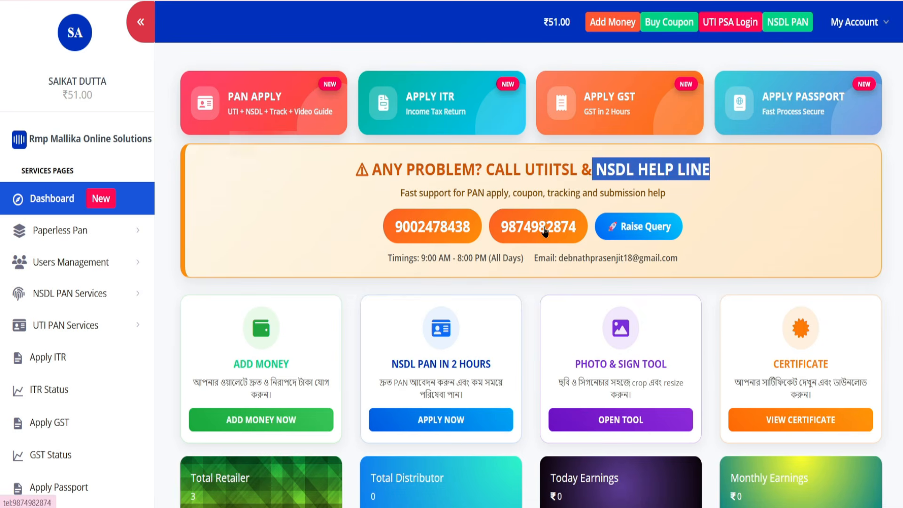
pyautogui.click(529, 252)
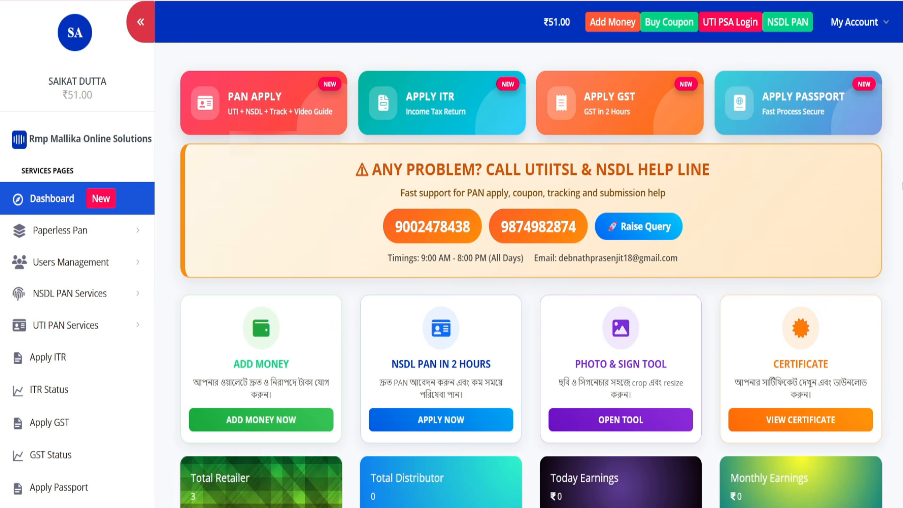